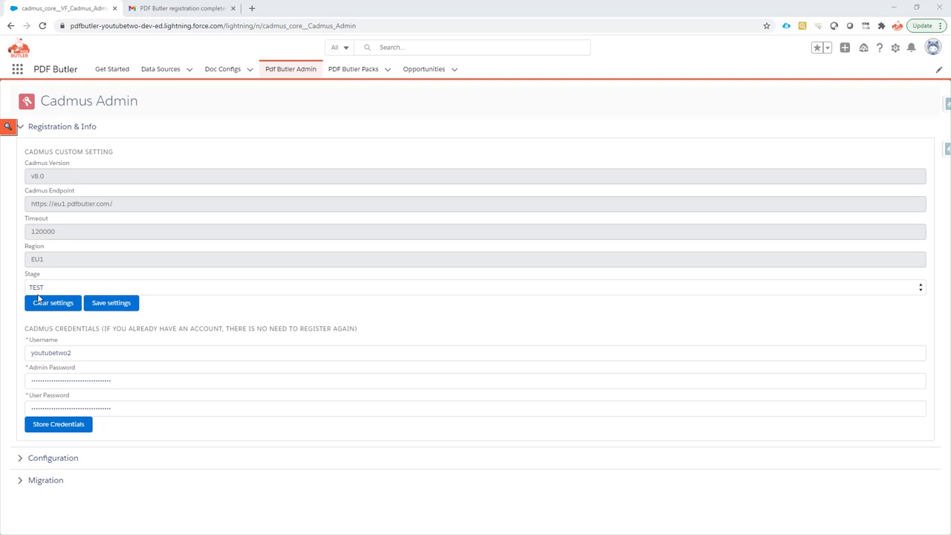
- Open the Welcome.pdf attachment in the PDF Butler registration email to view the admin credentials
click(173, 9)
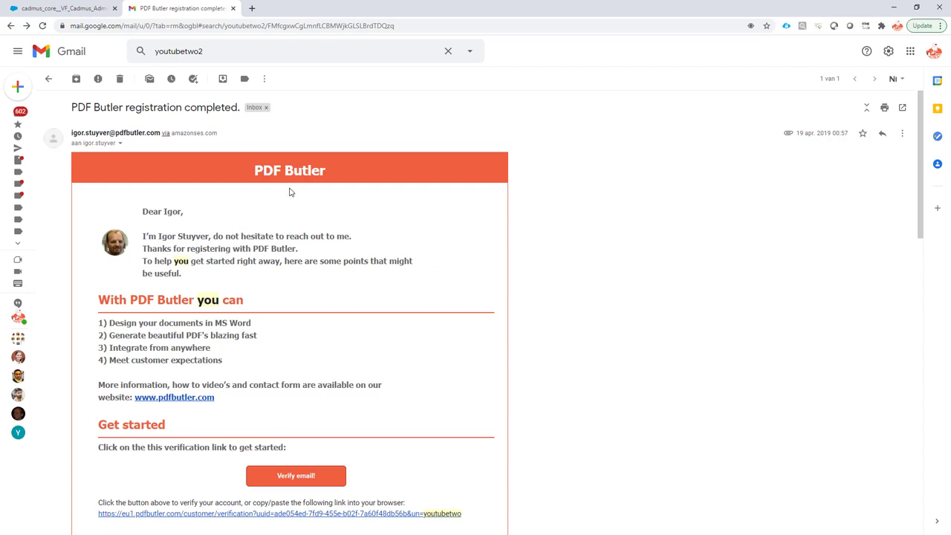
scroll(290, 194, down, 5)
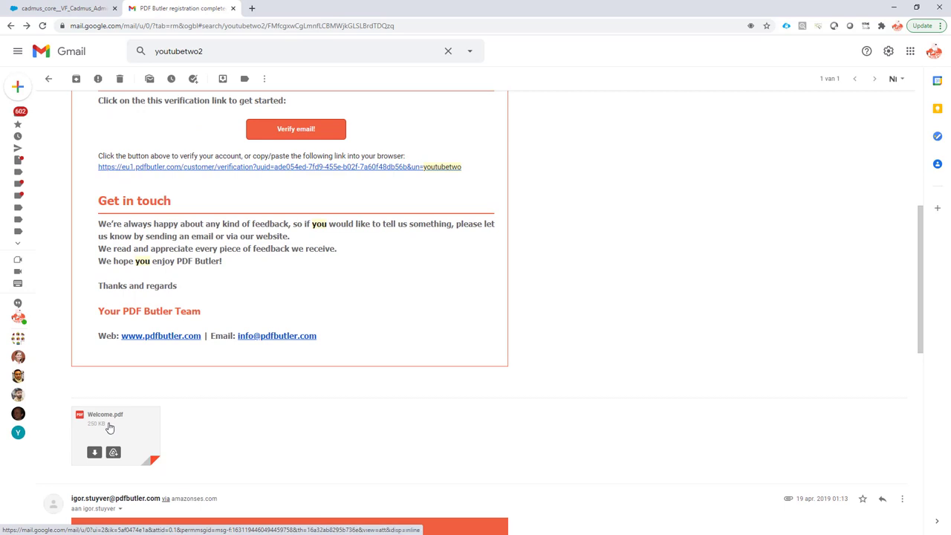
click(109, 427)
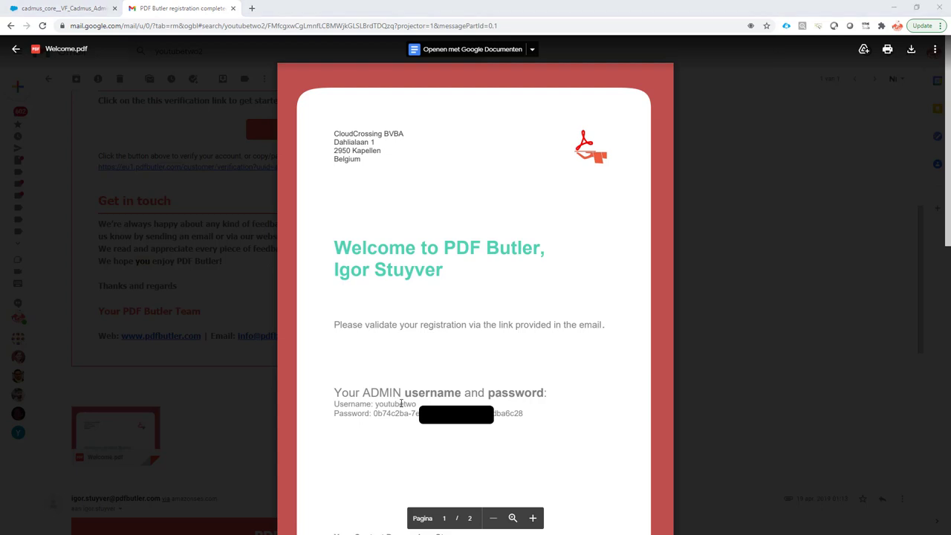
- Copy the FORM Butler install path from the Notepad note and load it in place of the Salesforce org URL's path
key(alt+Tab)
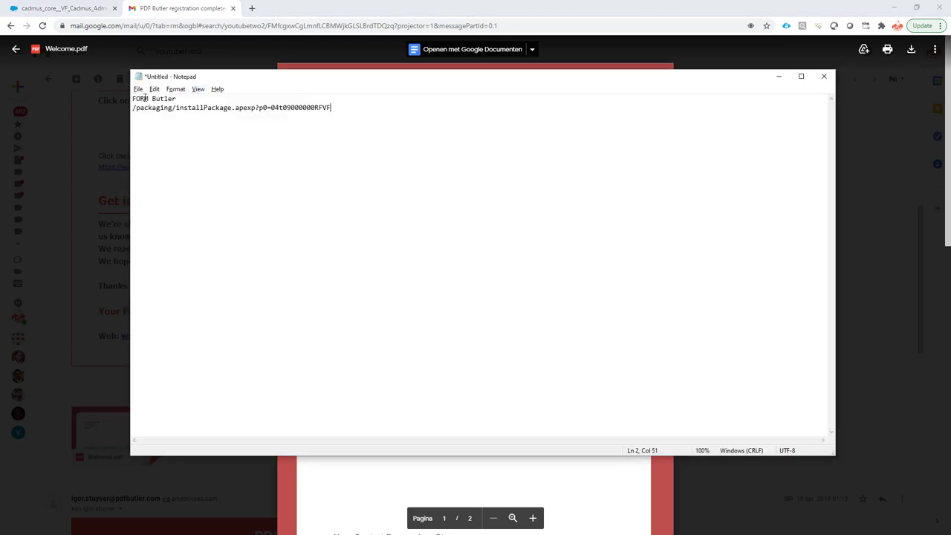
drag(133, 108, 341, 114)
key(ctrl+c)
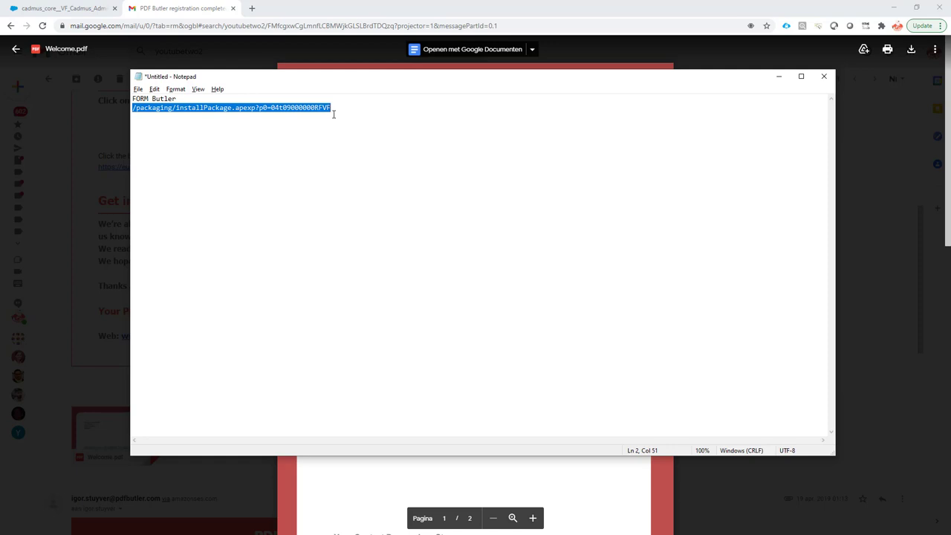
click(87, 11)
drag(223, 26, 393, 23)
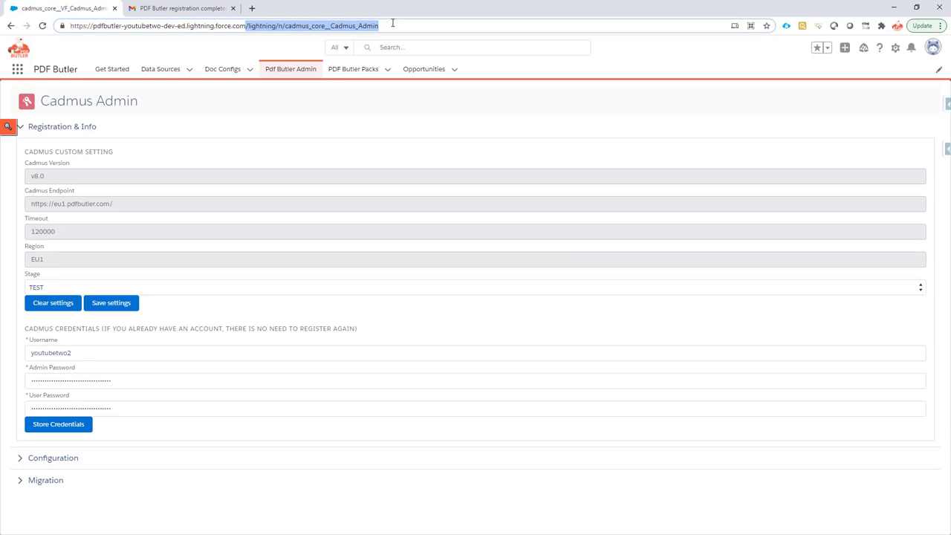
key(ctrl+v)
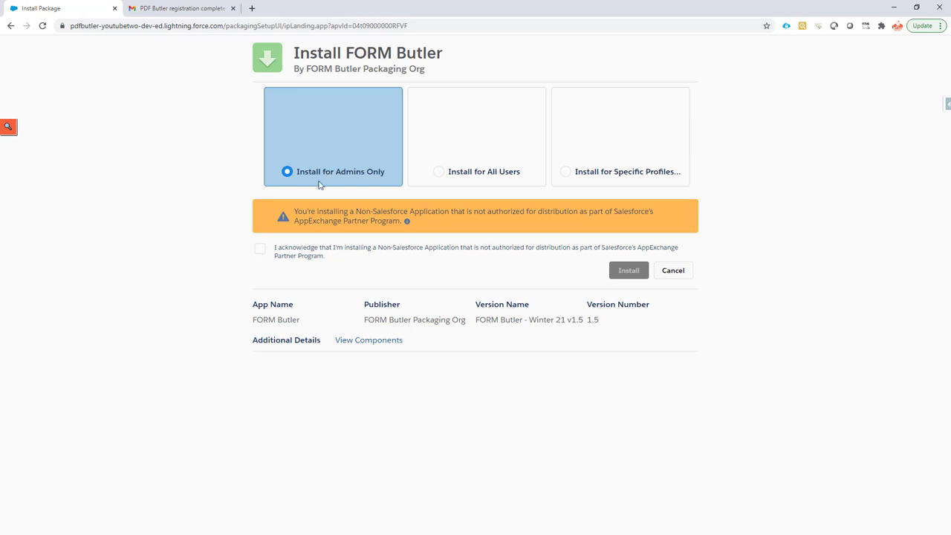
- Install FORM Butler for admins only, acknowledging the non-Salesforce application notice and granting access to the third-party websites
click(260, 251)
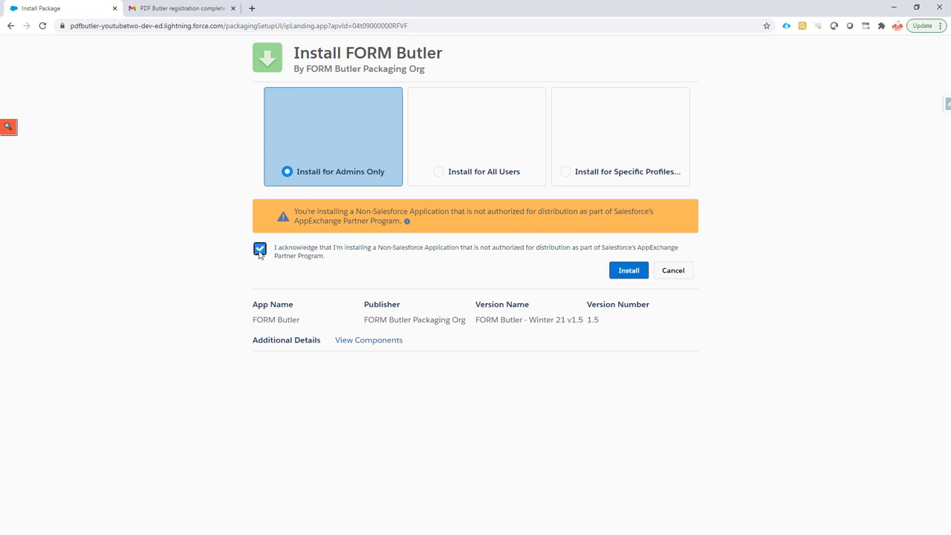
click(629, 271)
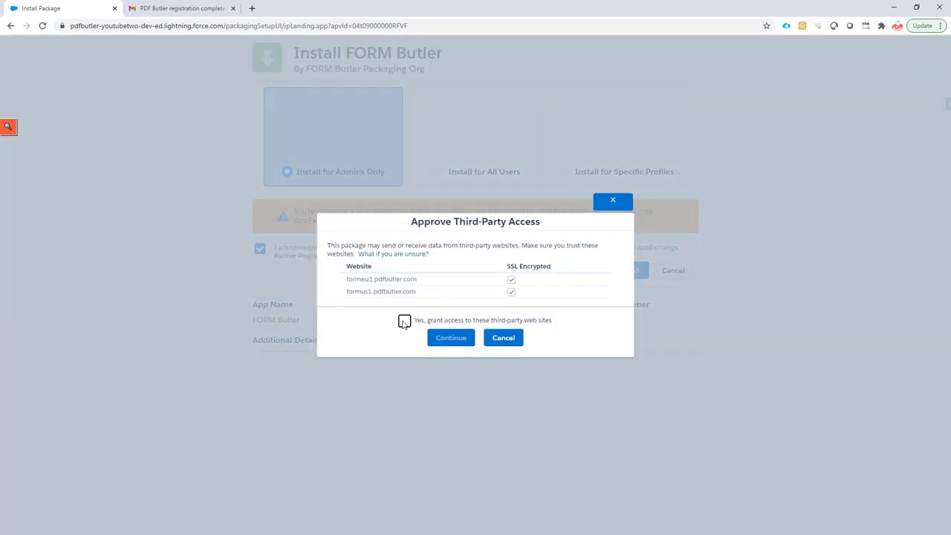
click(404, 320)
click(452, 338)
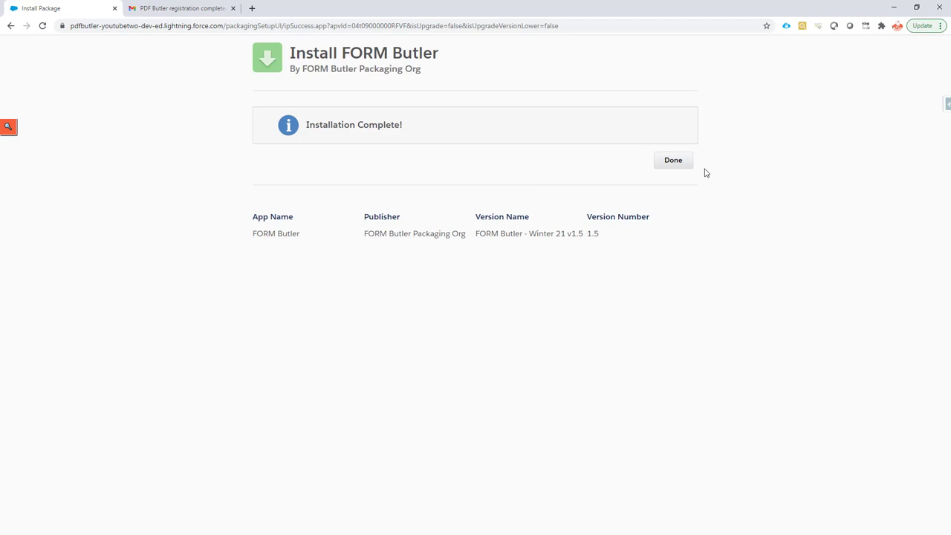
click(675, 163)
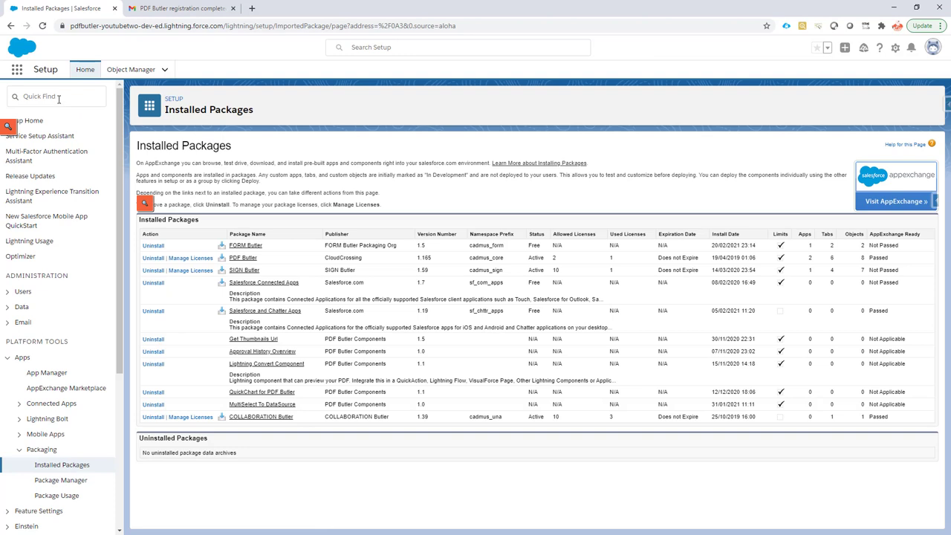
- Find Permission Sets in Setup with the search term "perm" and open the FORM Butler Admin permission set
click(59, 97)
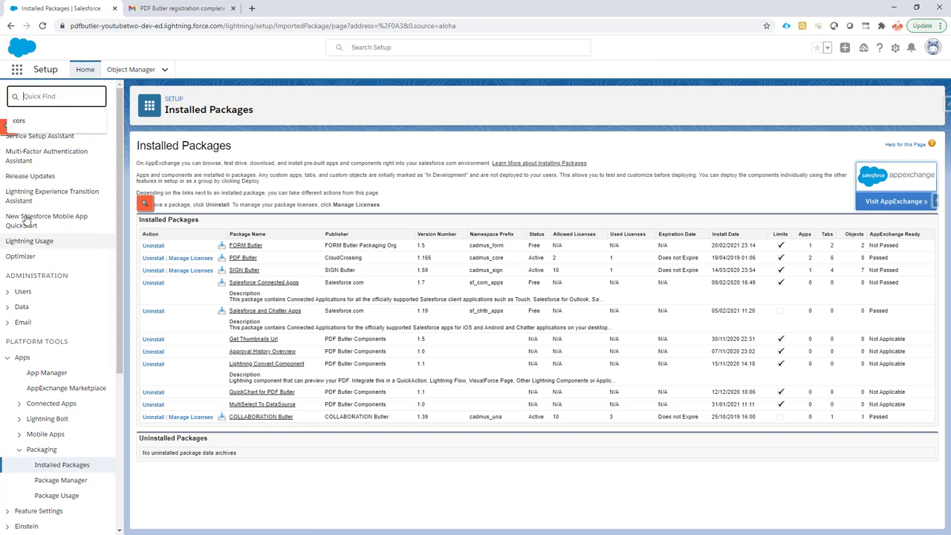
text(pe)
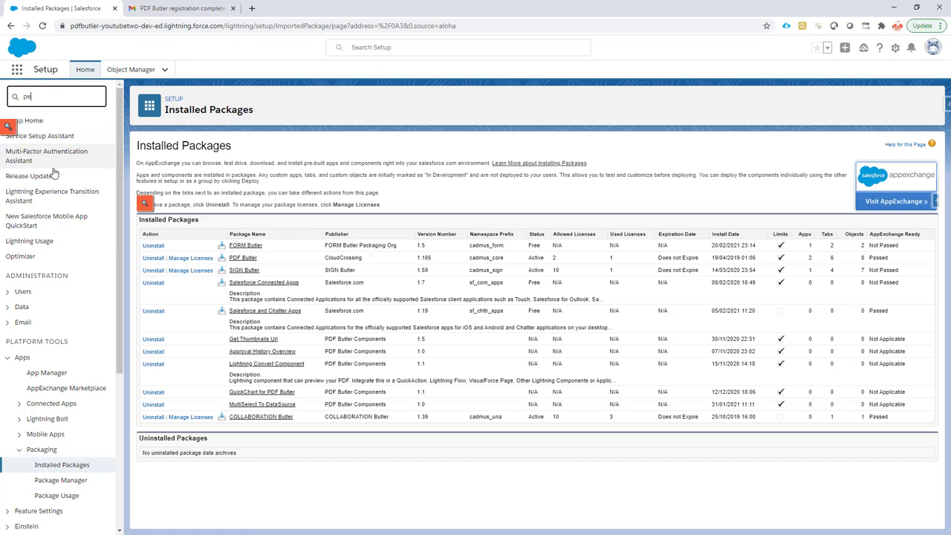
text(rm)
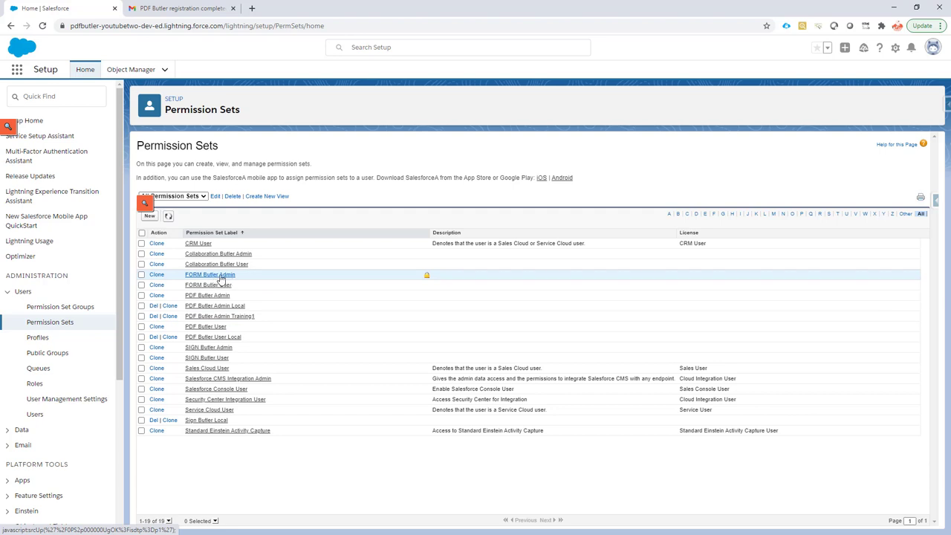
click(220, 275)
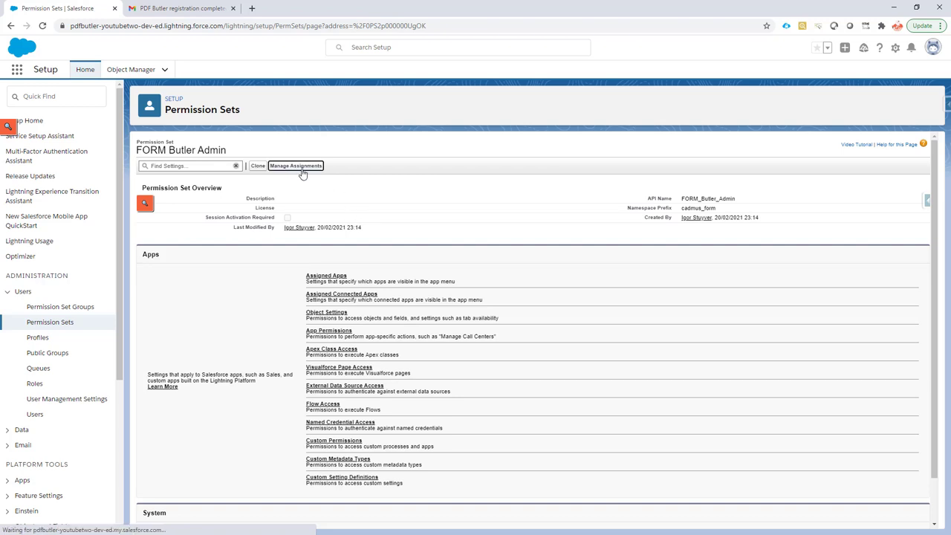
- Assign the FORM Butler Admin permission set to the user with the System Administrator profile
click(299, 169)
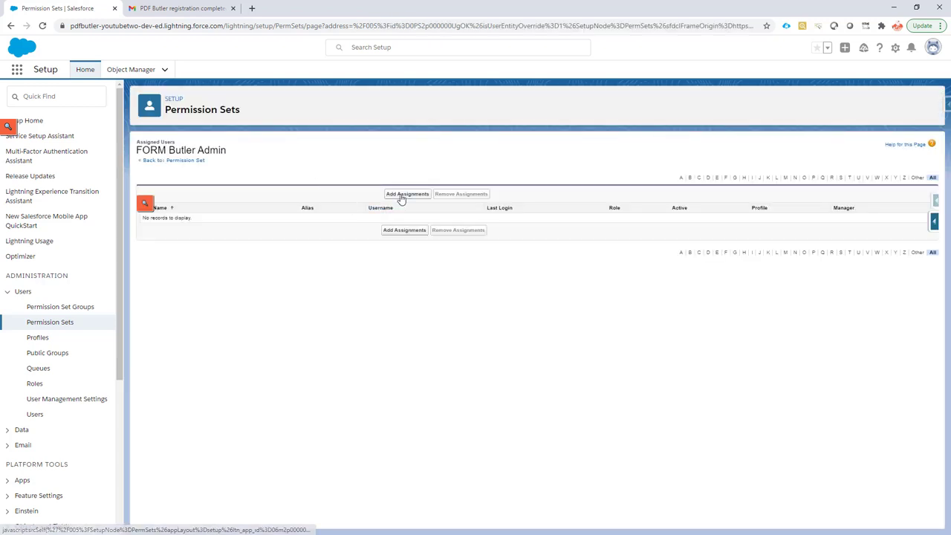
click(402, 194)
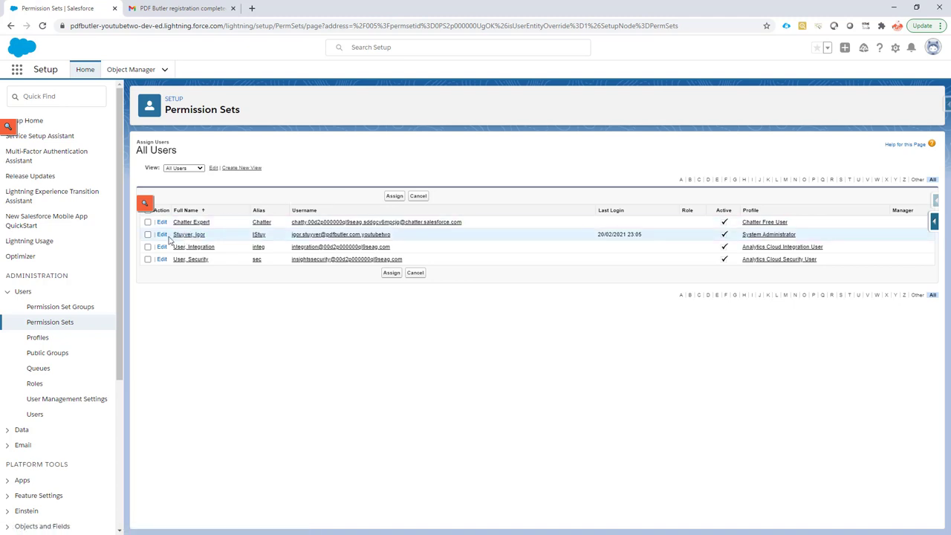
click(147, 234)
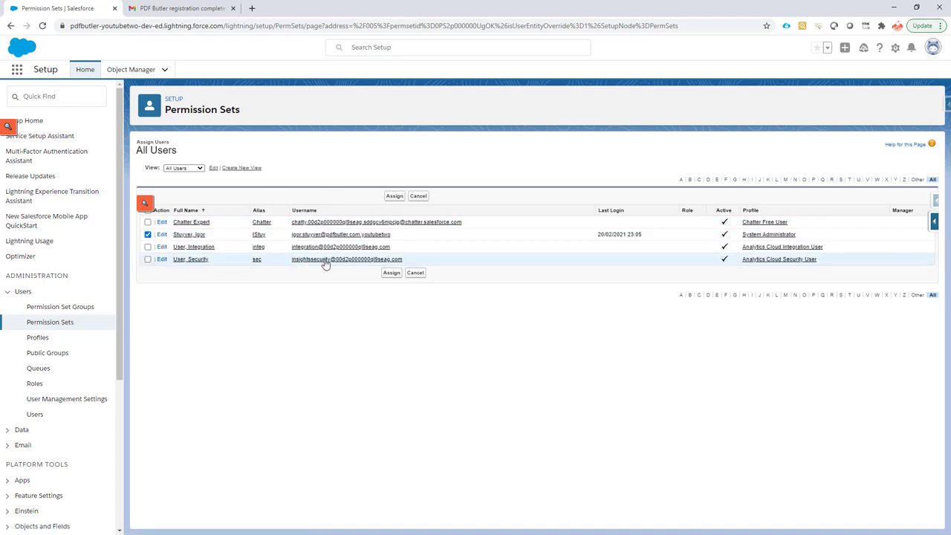
click(391, 273)
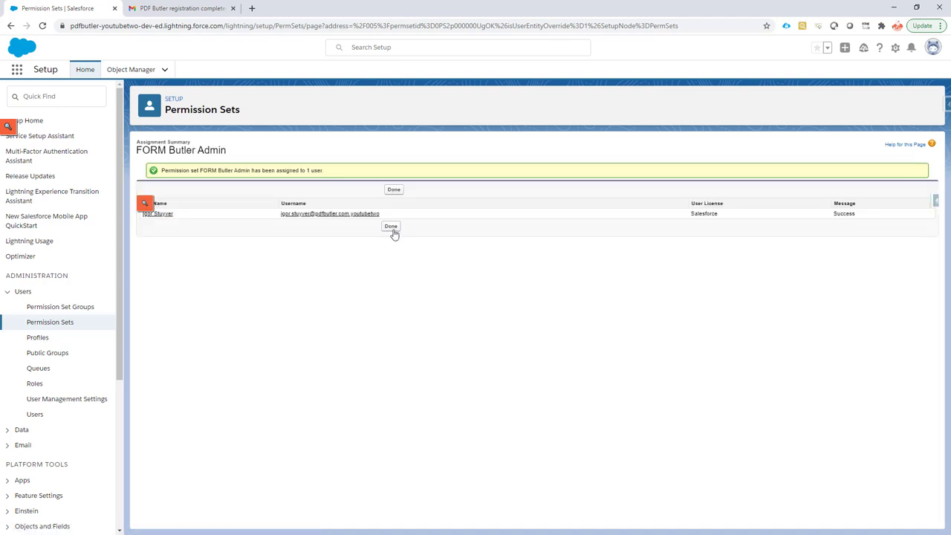
click(394, 234)
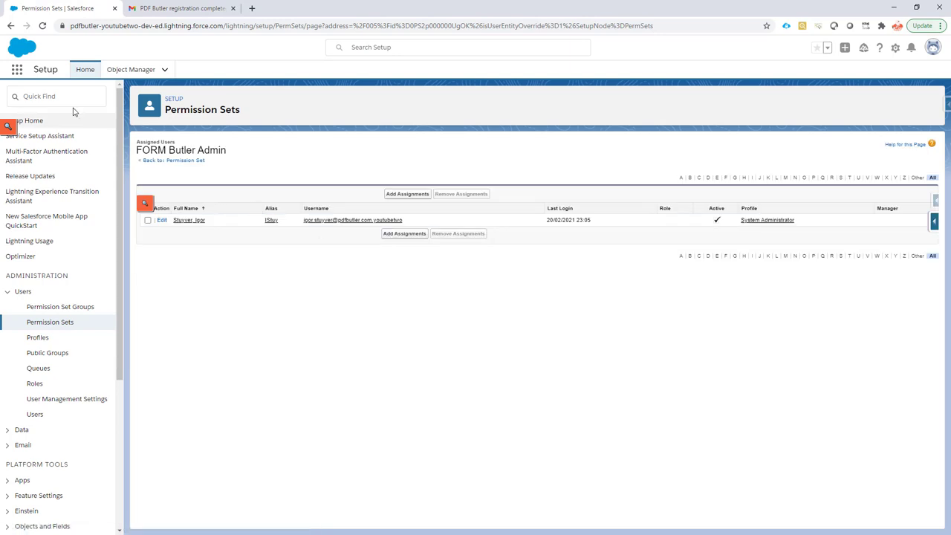
- Reload the page and open the FORM Butler app by searching the App Launcher for "fo"
click(43, 26)
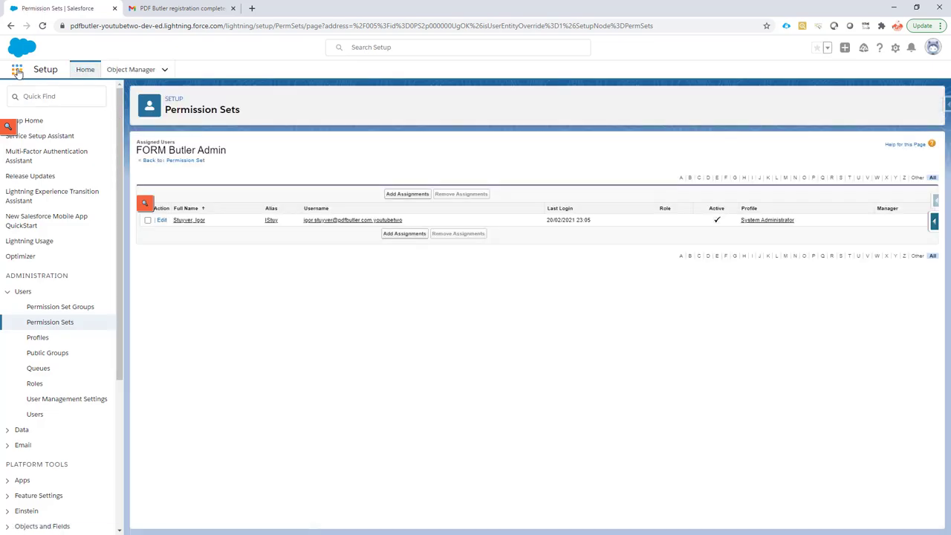
click(17, 70)
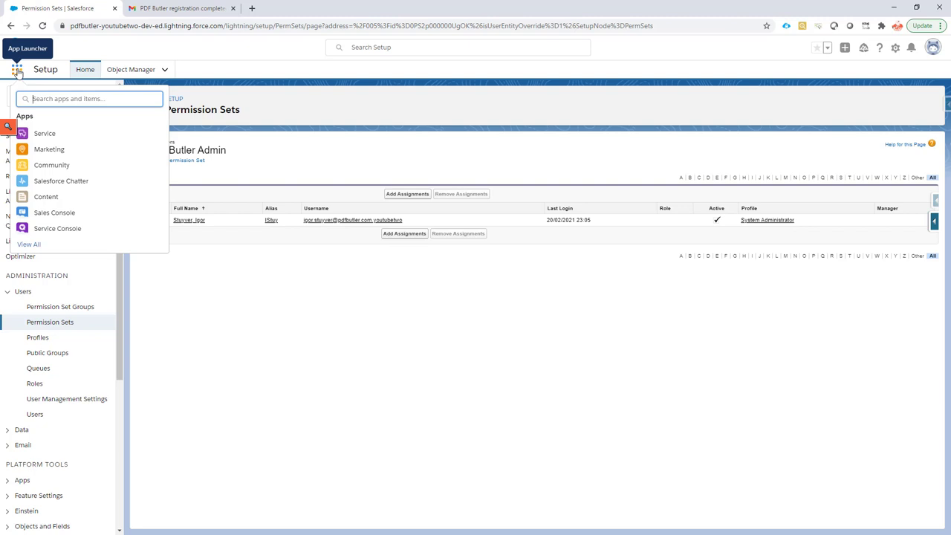
text(fo)
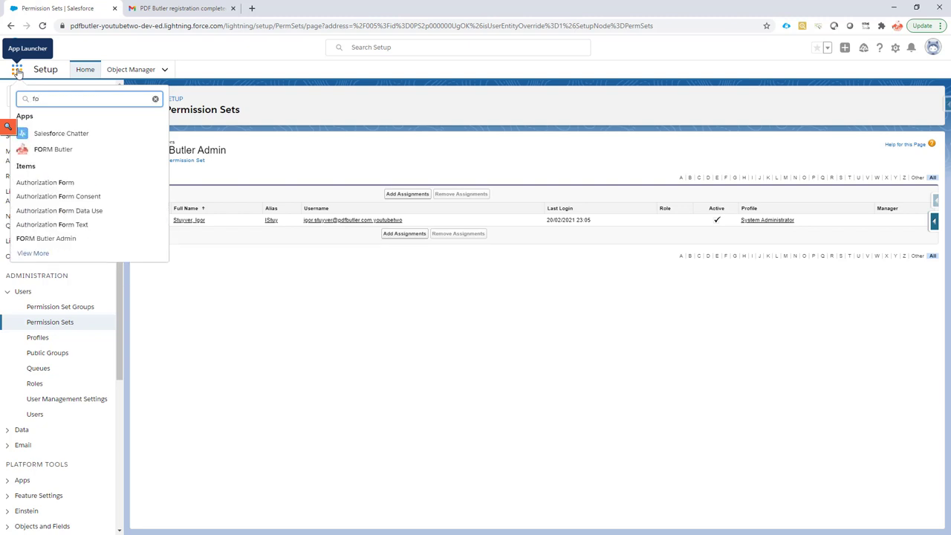
click(45, 150)
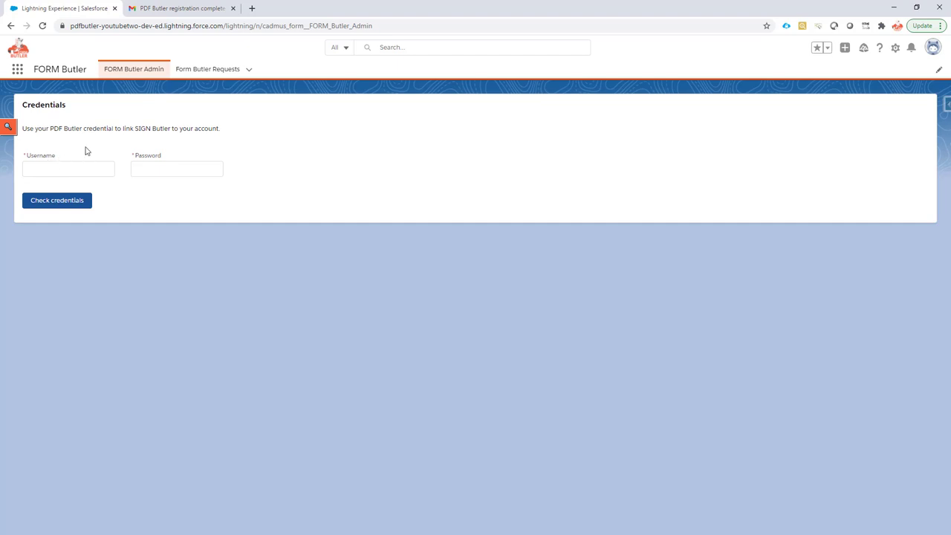
- Copy the admin username from Welcome.pdf into the Username field of the FORM Butler credentials
click(180, 8)
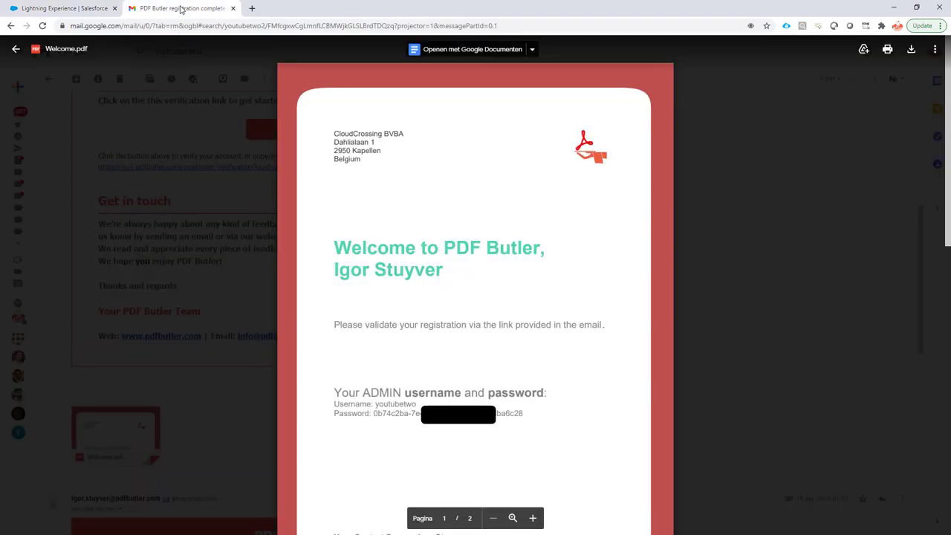
double_click(386, 404)
key(ctrl+c)
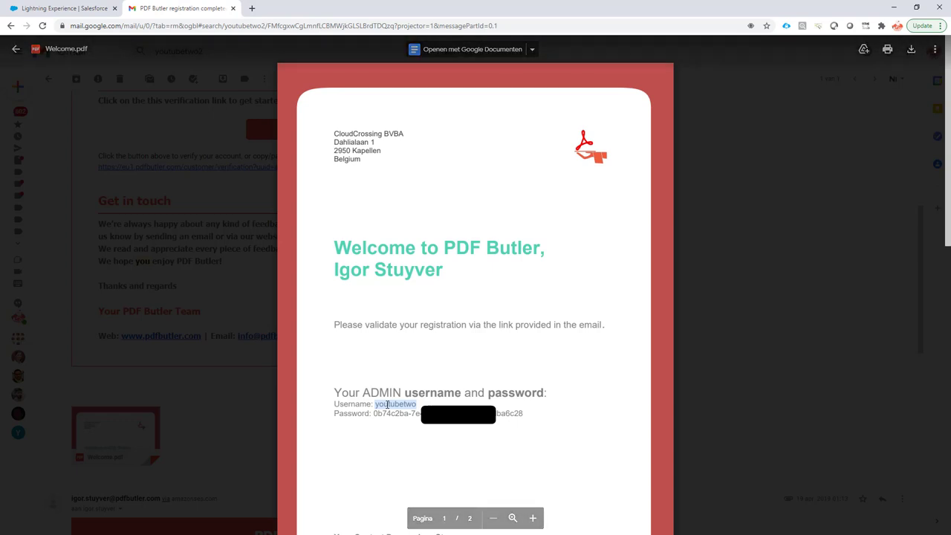
click(67, 10)
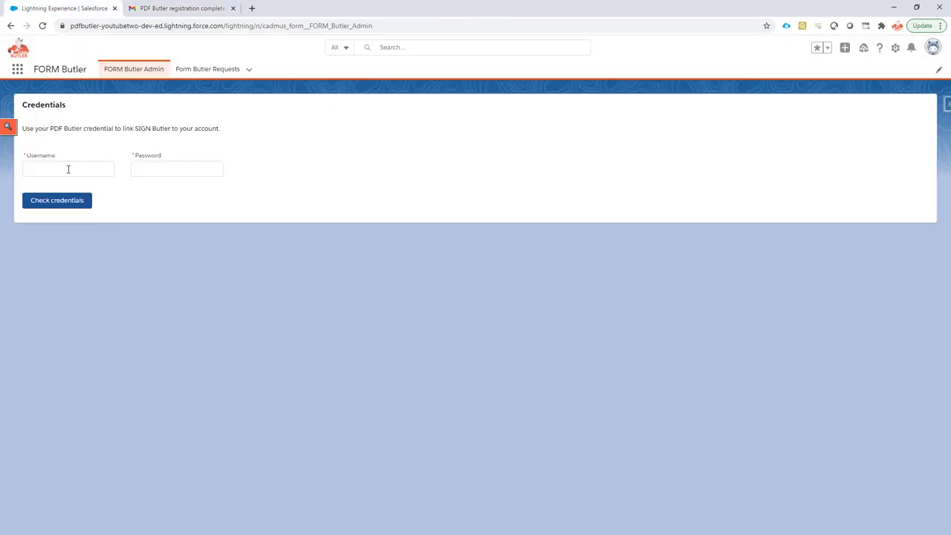
click(68, 170)
key(ctrl+v)
- Copy the admin password from Welcome.pdf into the Notepad note and select the pasted line
click(157, 10)
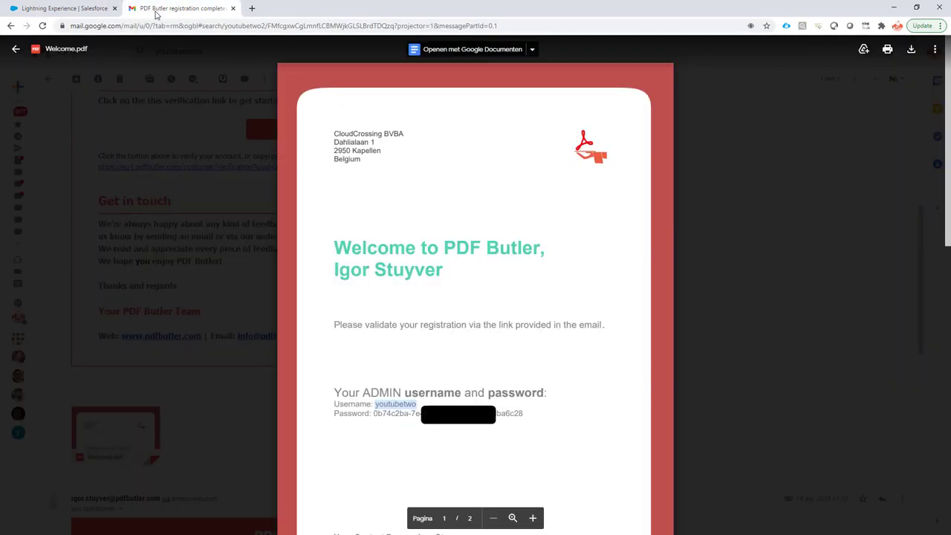
drag(374, 413, 523, 414)
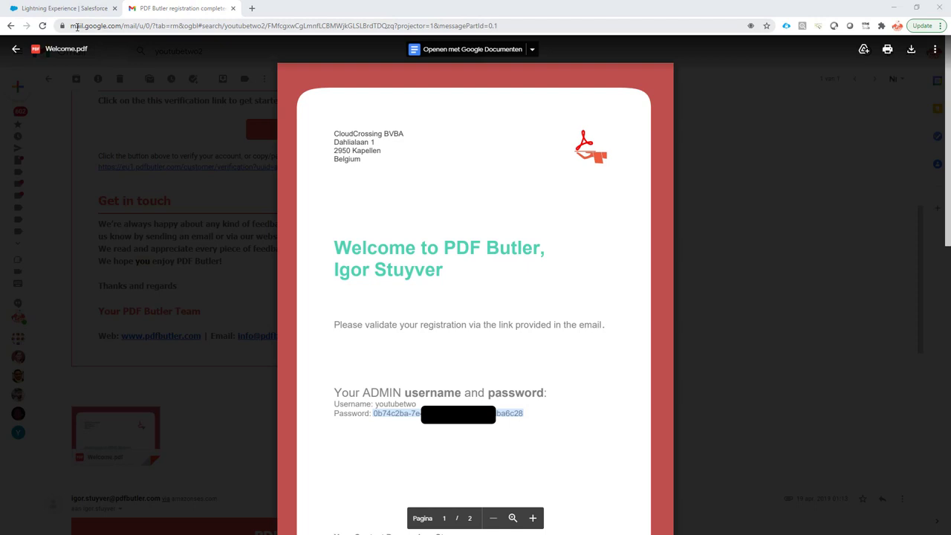
key(alt+Tab)
click(447, 168)
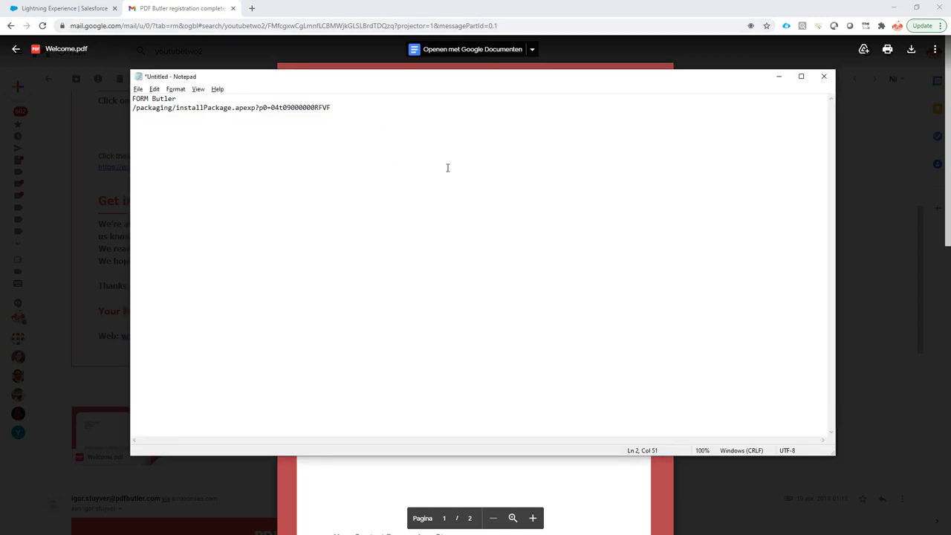
key(ctrl+v)
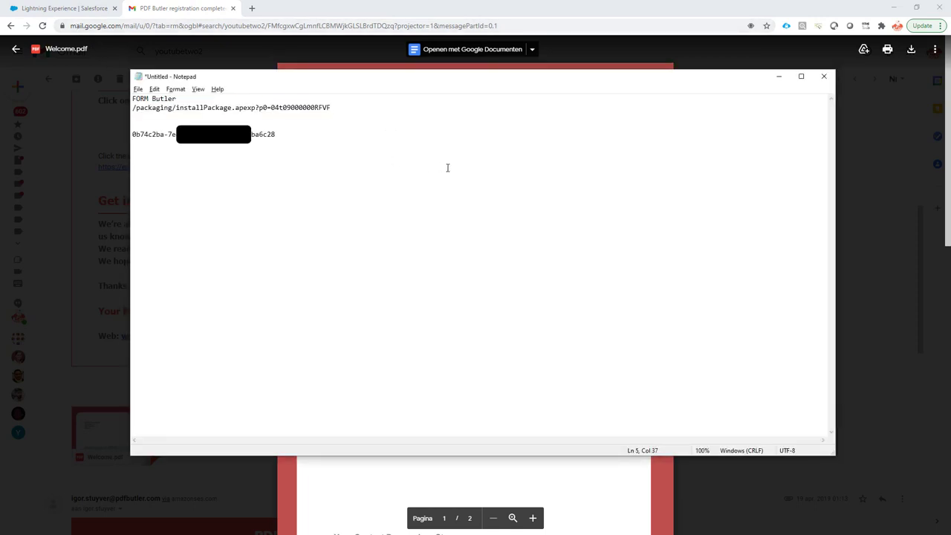
key(shift+Home)
- Paste the admin password into the Password field of the FORM Butler credentials
click(64, 8)
click(159, 167)
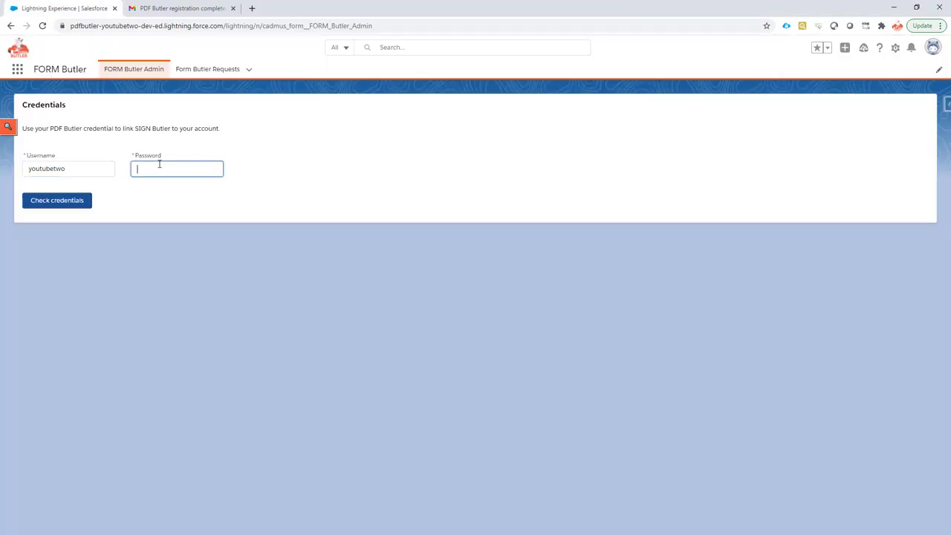
key(ctrl+v)
- Check the credentials, allow FORM Butler Connected to access the Salesforce org, and close the connection page
click(70, 203)
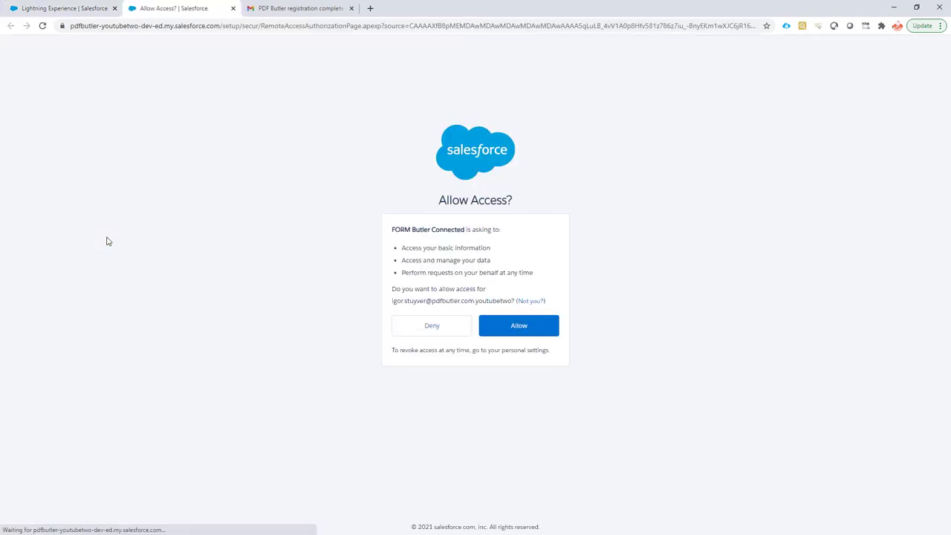
click(520, 328)
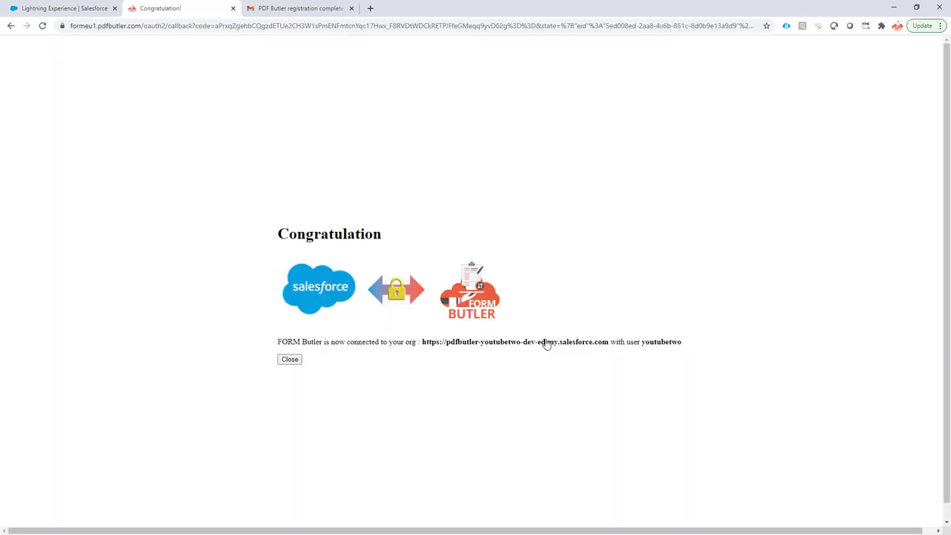
click(289, 359)
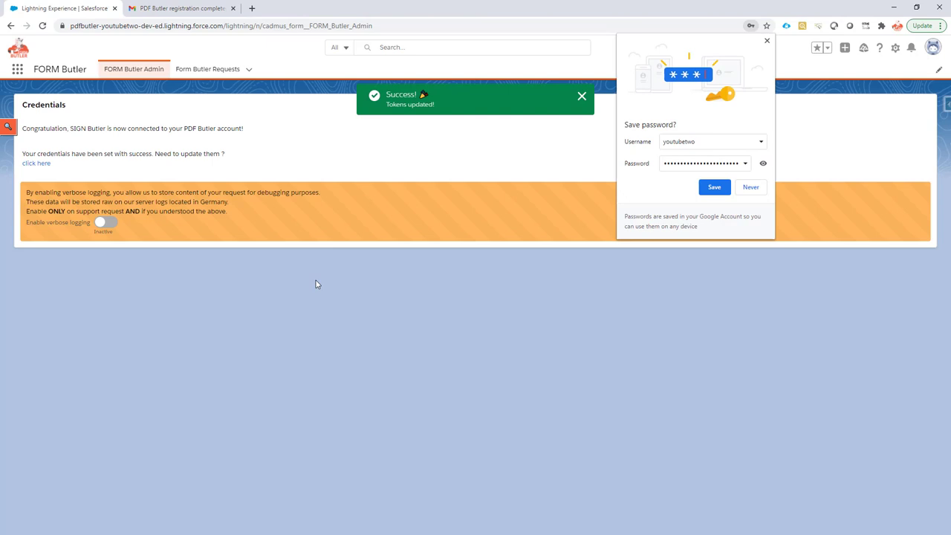